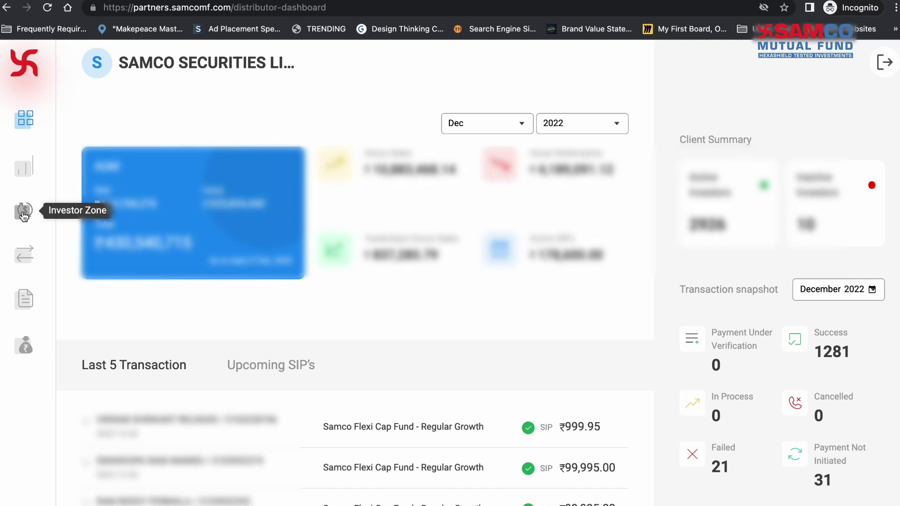
# Step: From Investor Zone, start a Purchase OR SIP transaction, then dismiss the Add New Investor form
pyautogui.click(24, 214)
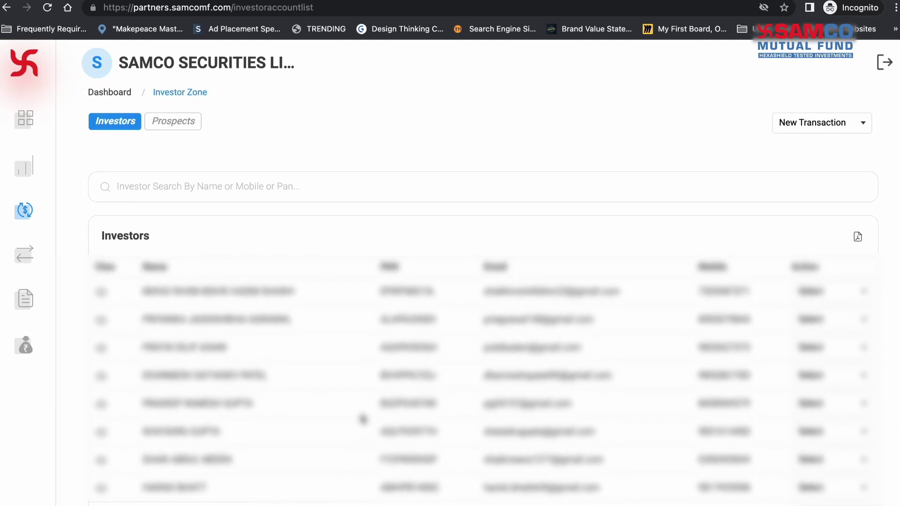
pyautogui.click(842, 121)
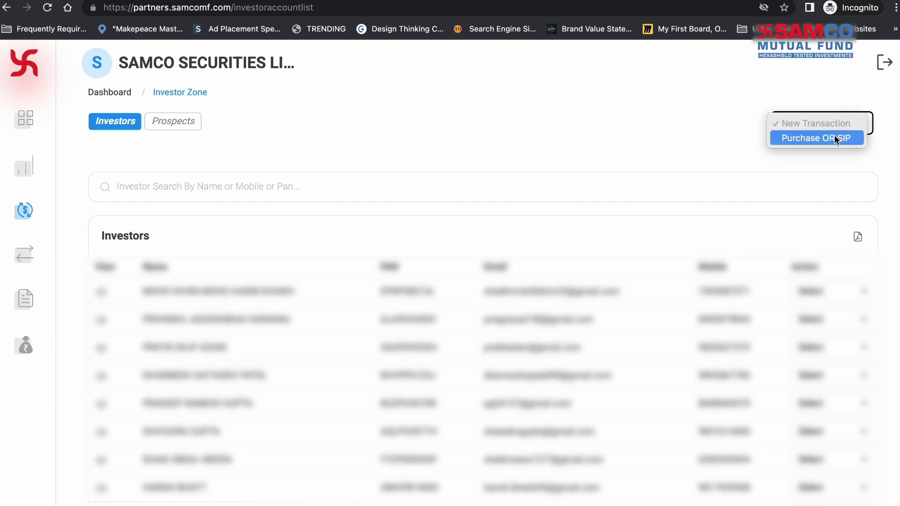
pyautogui.click(837, 138)
pyautogui.click(442, 346)
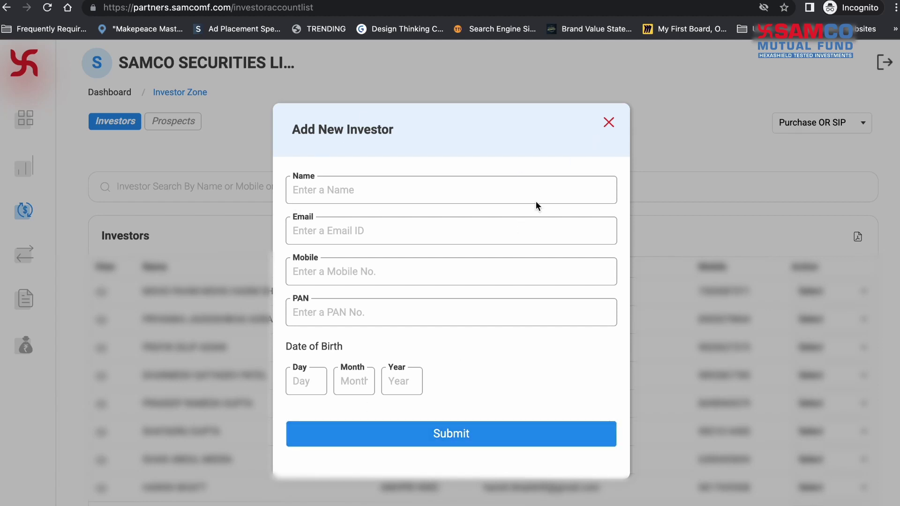
pyautogui.click(609, 125)
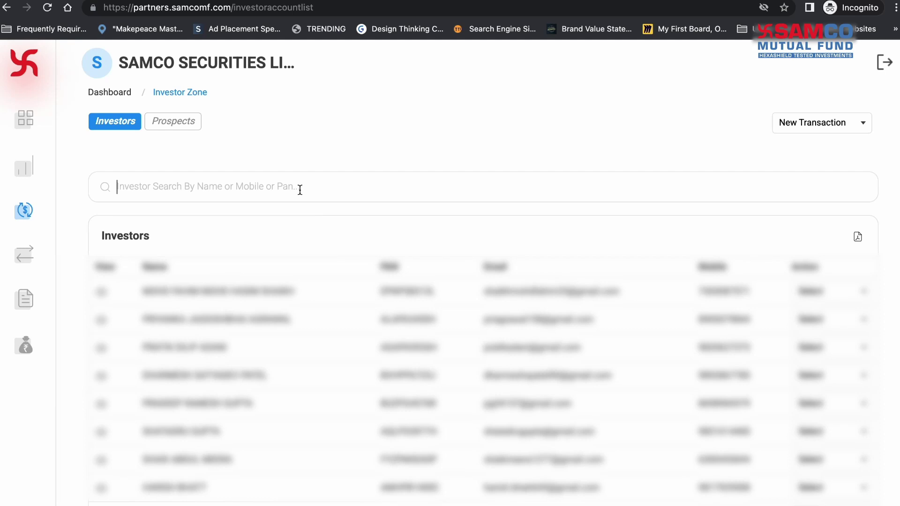
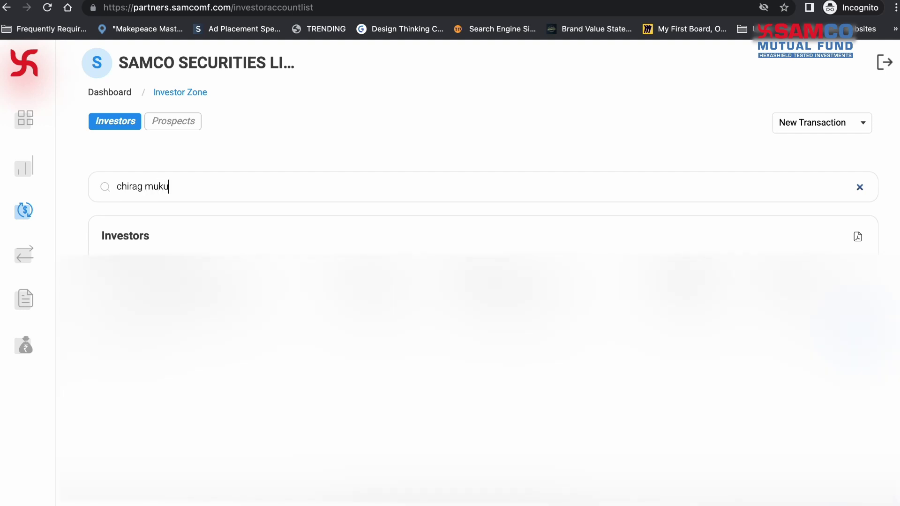
# Step: Search for the existing investor by name and start a Purchase from their Action menu
pyautogui.click(832, 293)
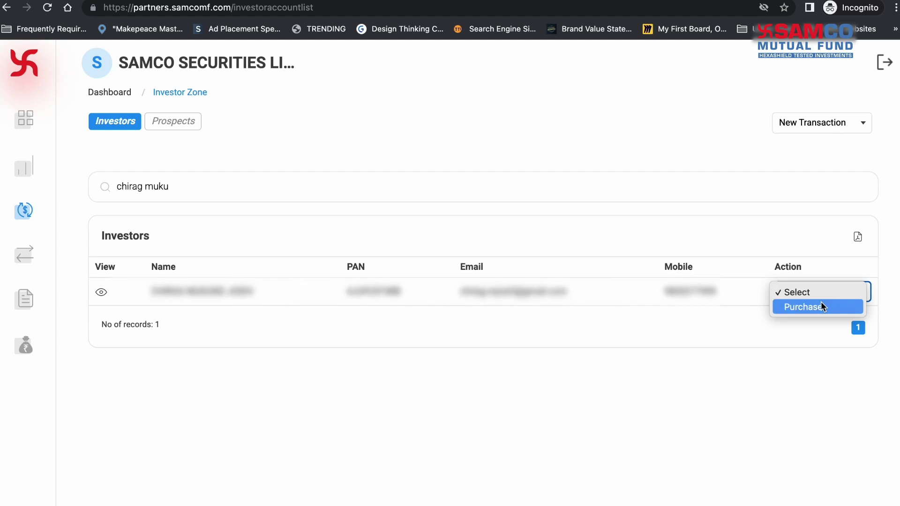
pyautogui.click(823, 307)
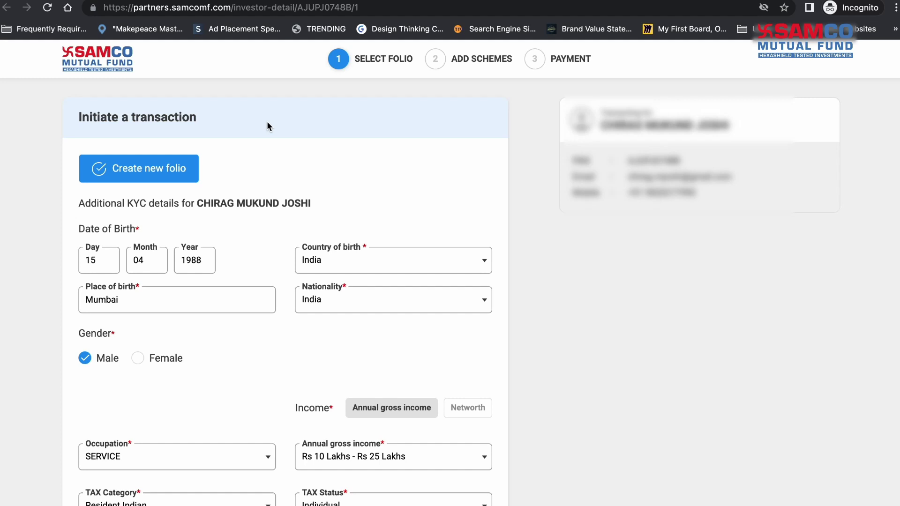
# Step: Review the prefilled KYC, FATCA/CRS, bank and nominee details and submit the folio
pyautogui.scroll(-5, 251, 419)
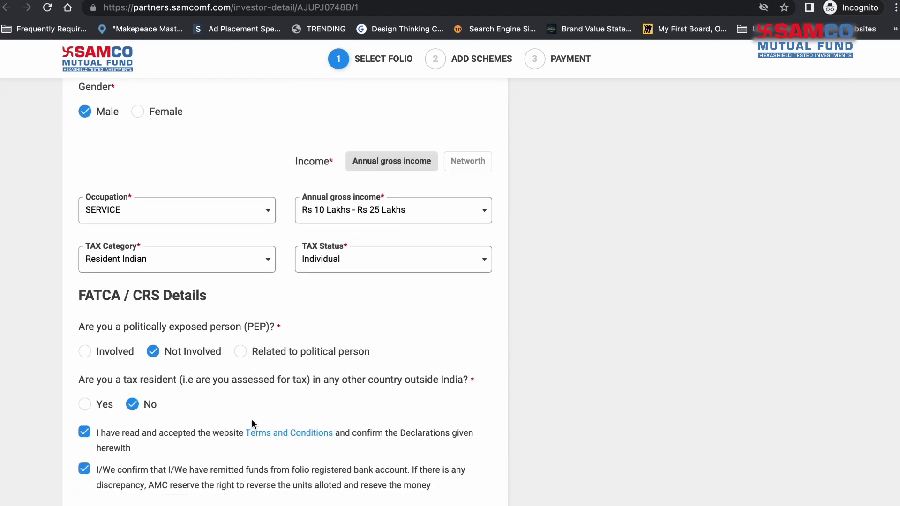
pyautogui.scroll(-8, 252, 420)
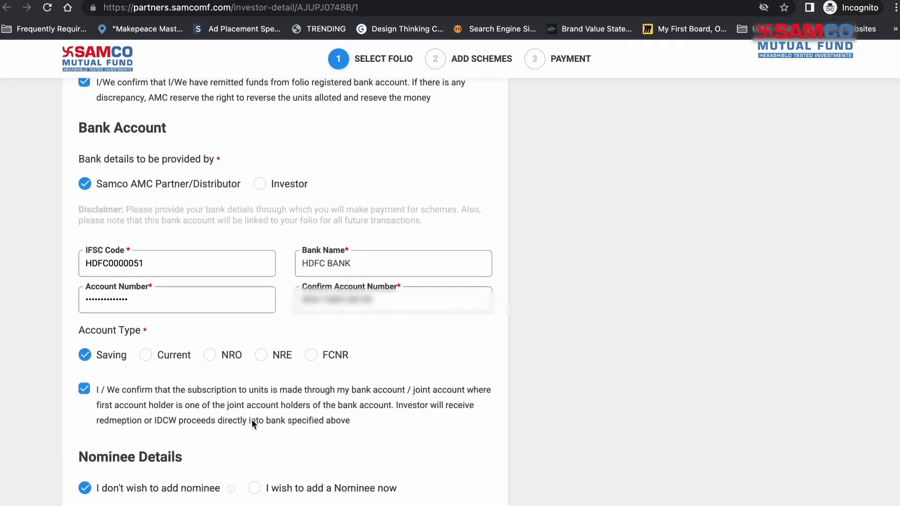
pyautogui.scroll(-3, 252, 420)
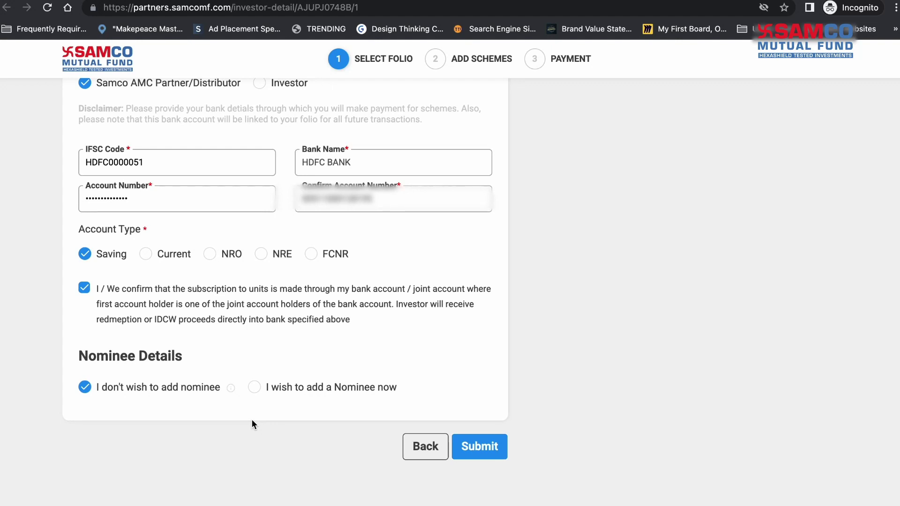
pyautogui.click(475, 448)
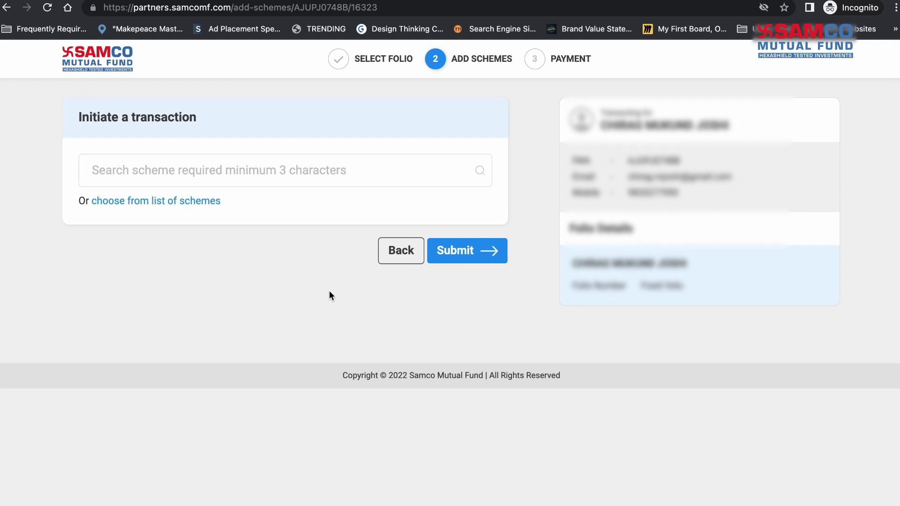
# Step: Select Samco Flexi Cap Fund - Regular Growth from the list of schemes
pyautogui.click(276, 177)
pyautogui.write('samco elss')
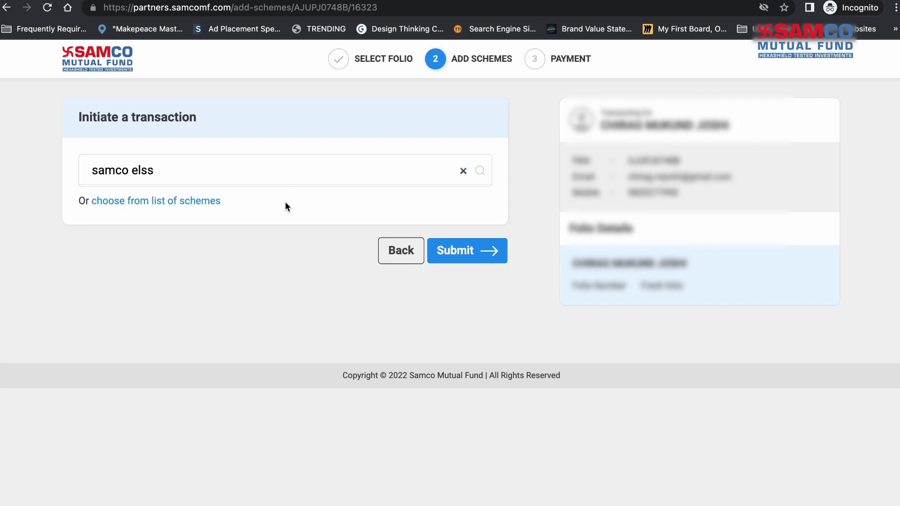
pyautogui.click(205, 202)
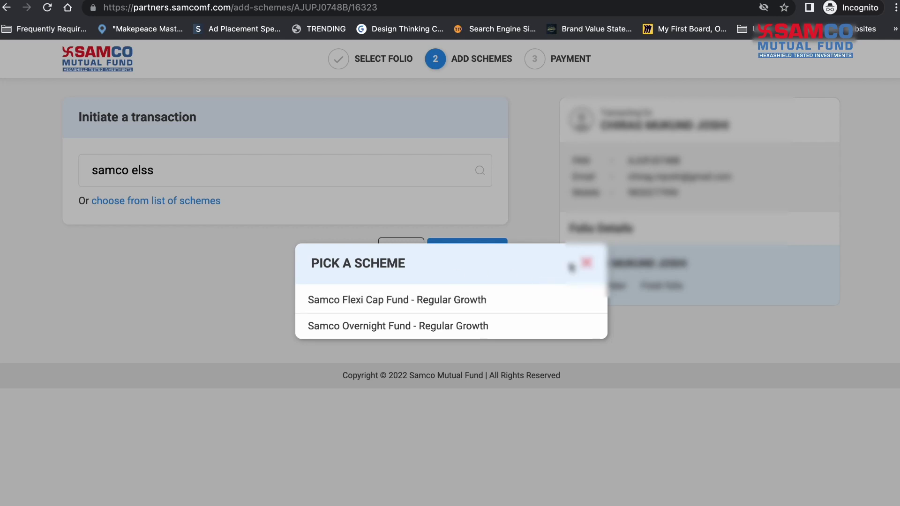
pyautogui.click(363, 303)
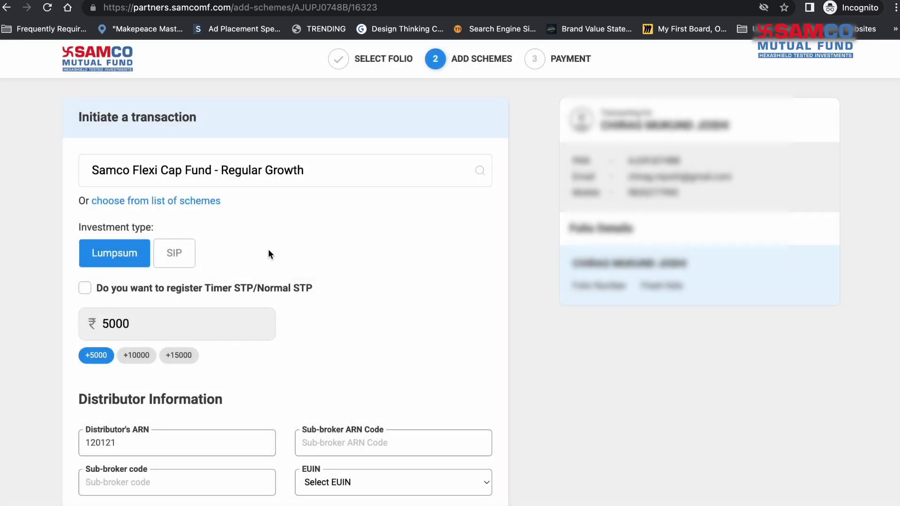
# Step: Add it as a Rs.50000 lumpsum investment without choosing an EUIN
pyautogui.scroll(-1, 225, 241)
pyautogui.click(174, 233)
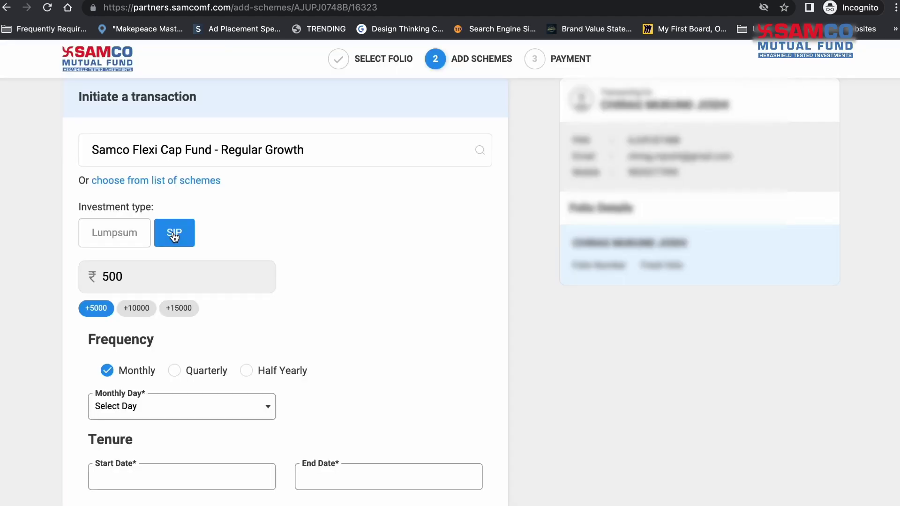
pyautogui.click(128, 236)
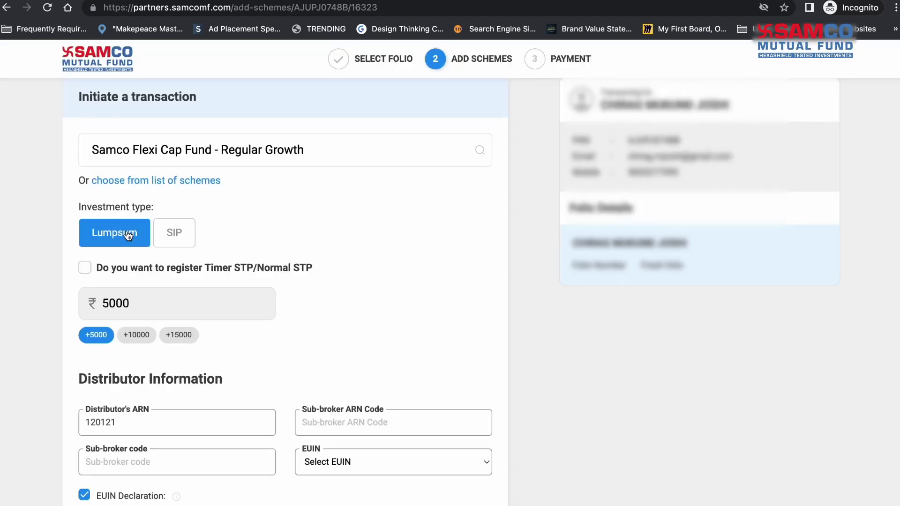
pyautogui.scroll(-1, 146, 297)
pyautogui.click(147, 296)
pyautogui.write('0')
pyautogui.scroll(-2, 238, 305)
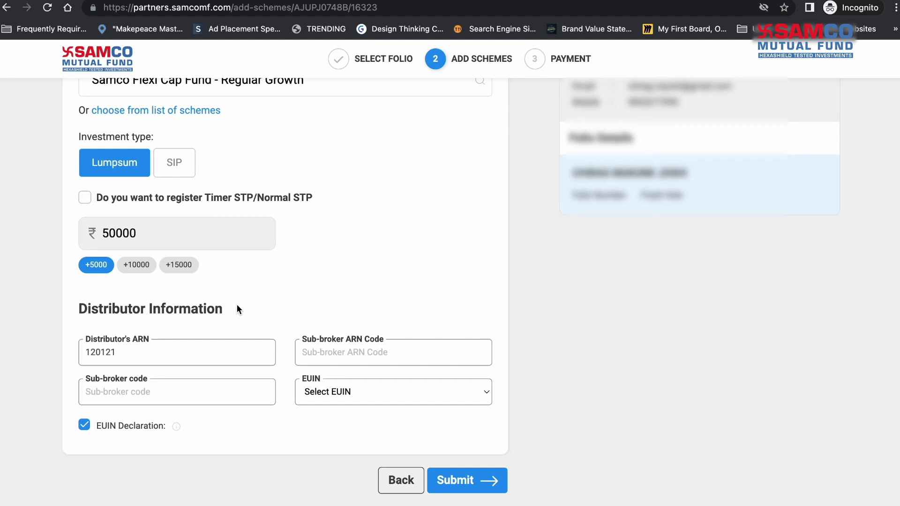
pyautogui.click(358, 398)
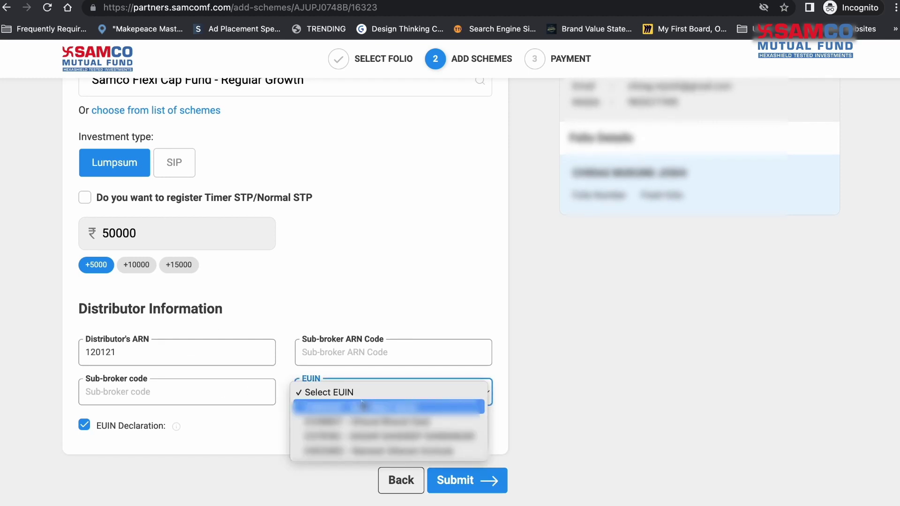
pyautogui.click(336, 392)
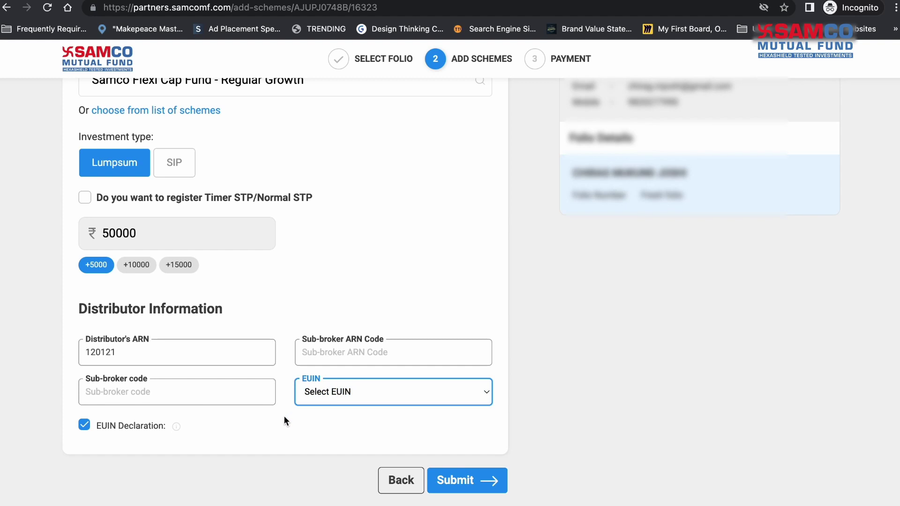
pyautogui.click(469, 482)
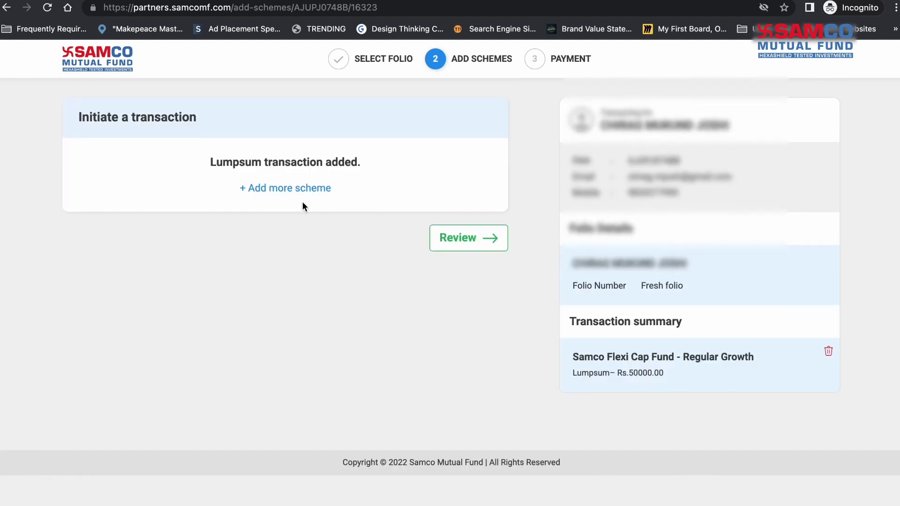
# Step: Add Samco Overnight Fund - Regular Growth, found by searching 'samco', as an SIP
pyautogui.click(277, 190)
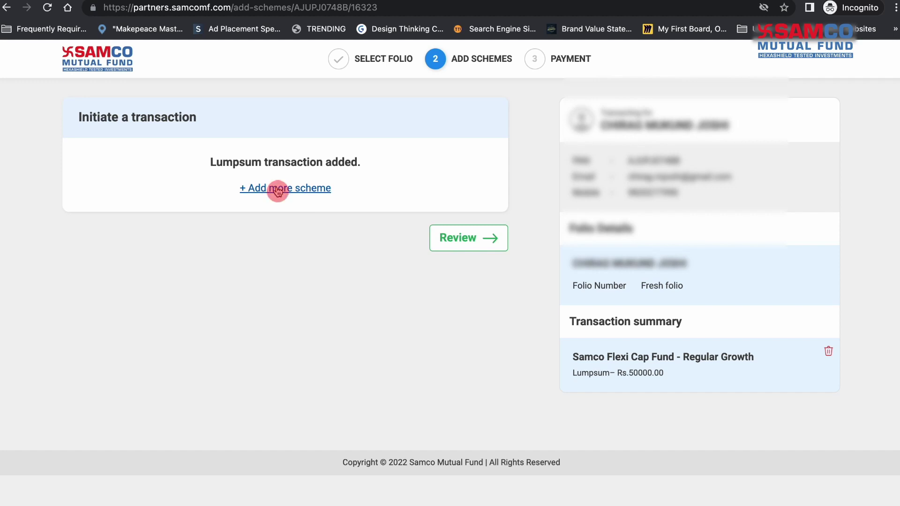
pyautogui.click(234, 171)
pyautogui.write('sa')
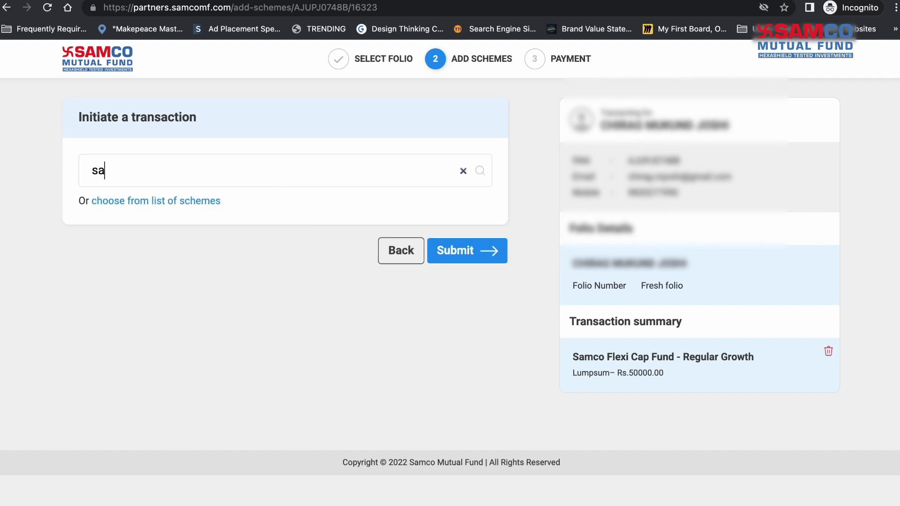
pyautogui.write('mco')
pyautogui.click(227, 227)
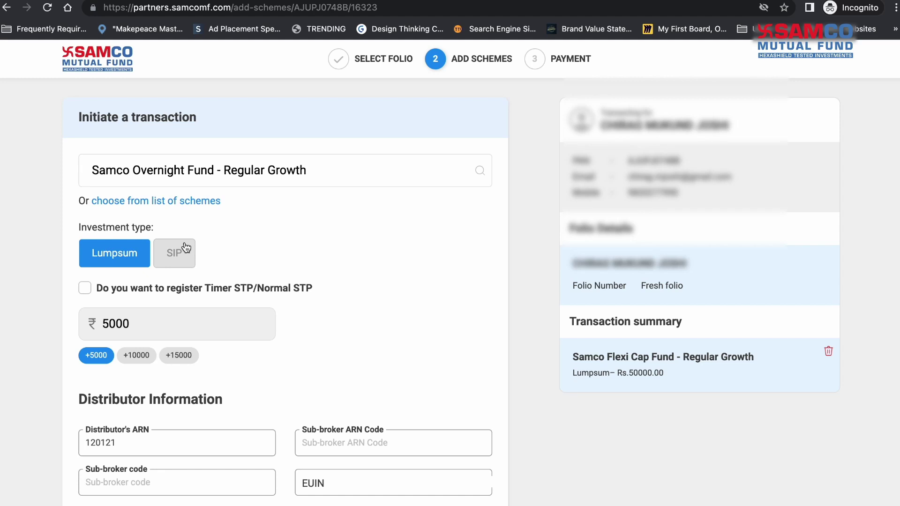
pyautogui.click(186, 248)
# Step: Set the SIP to monthly on the 14th, Feb 2023 to Dec 2024, and submit it
pyautogui.scroll(-5, 257, 243)
pyautogui.click(141, 214)
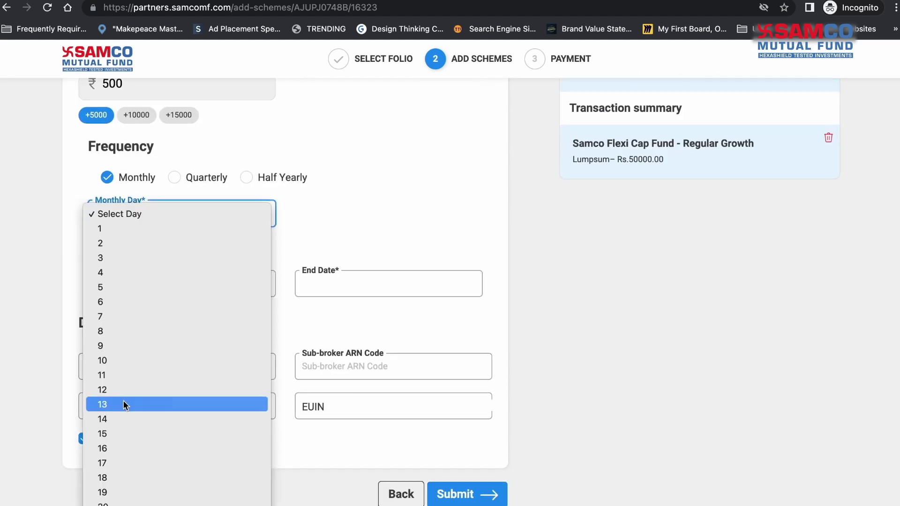
pyautogui.click(125, 419)
pyautogui.click(150, 282)
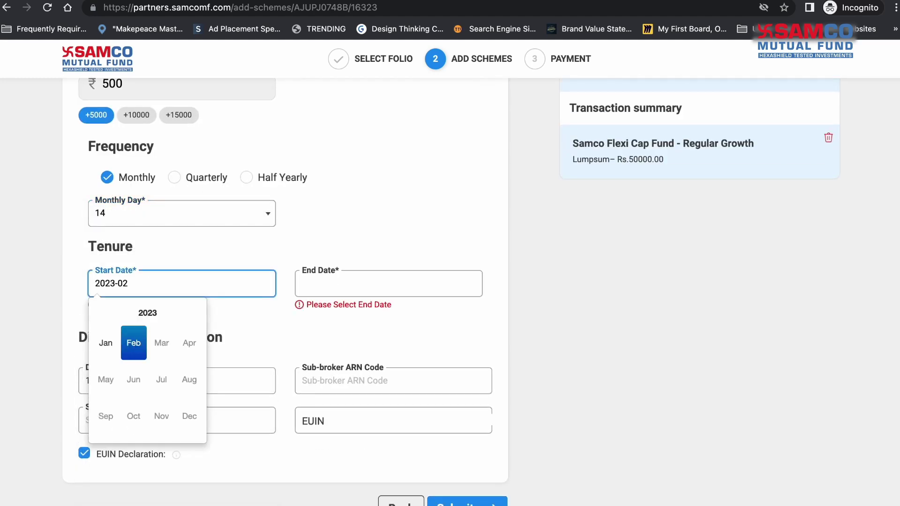
pyautogui.click(389, 284)
pyautogui.click(396, 415)
pyautogui.click(452, 445)
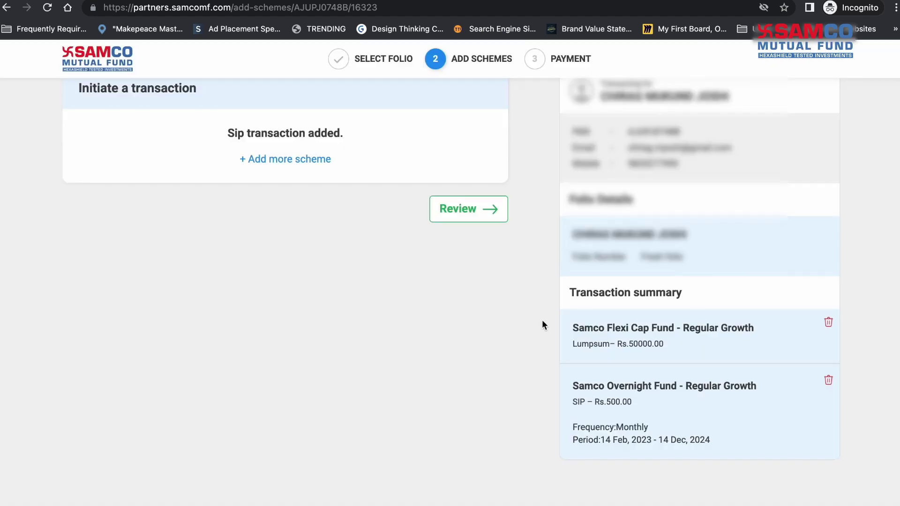
# Step: Review the two-scheme purchase request and forward it to the investor for payment
pyautogui.click(463, 242)
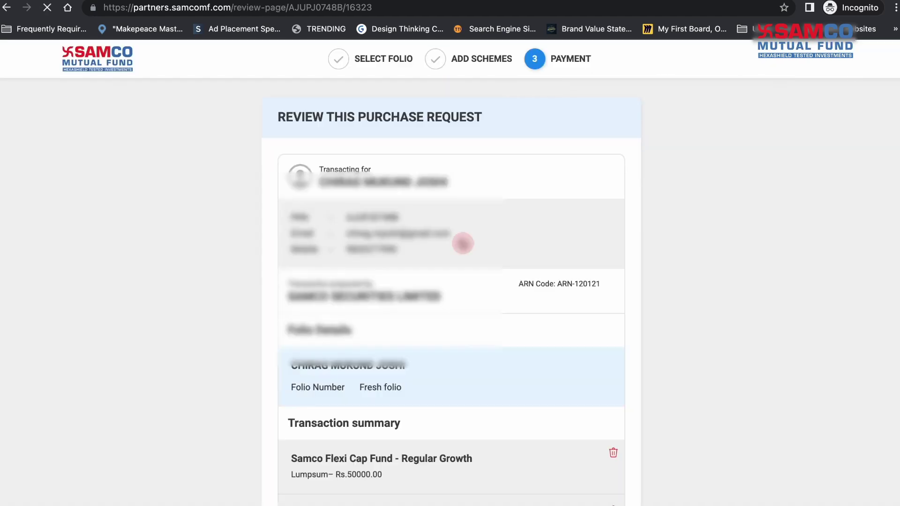
pyautogui.scroll(-5, 463, 244)
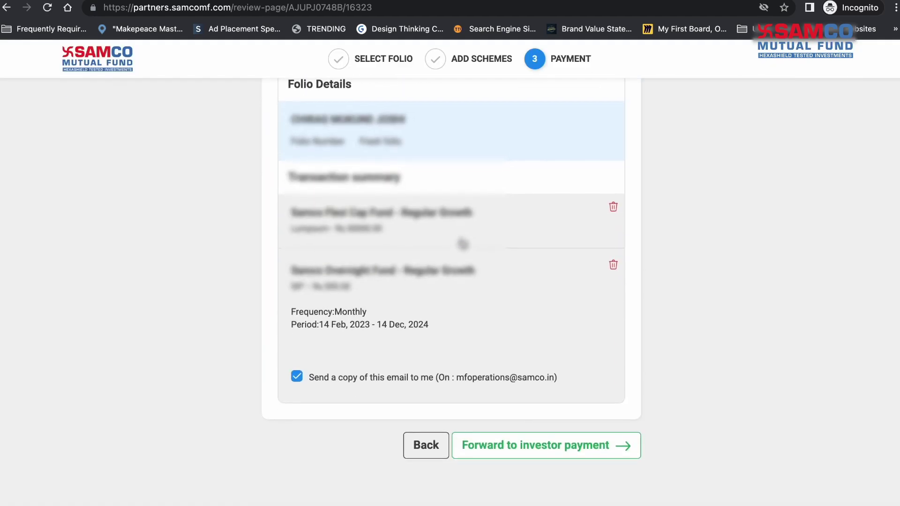
pyautogui.scroll(4, 463, 243)
pyautogui.scroll(1, 462, 244)
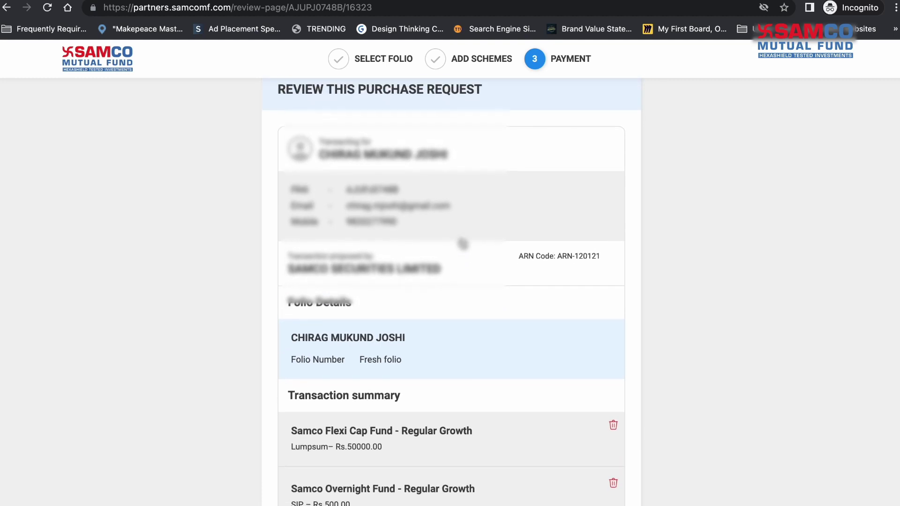
pyautogui.scroll(-4, 463, 244)
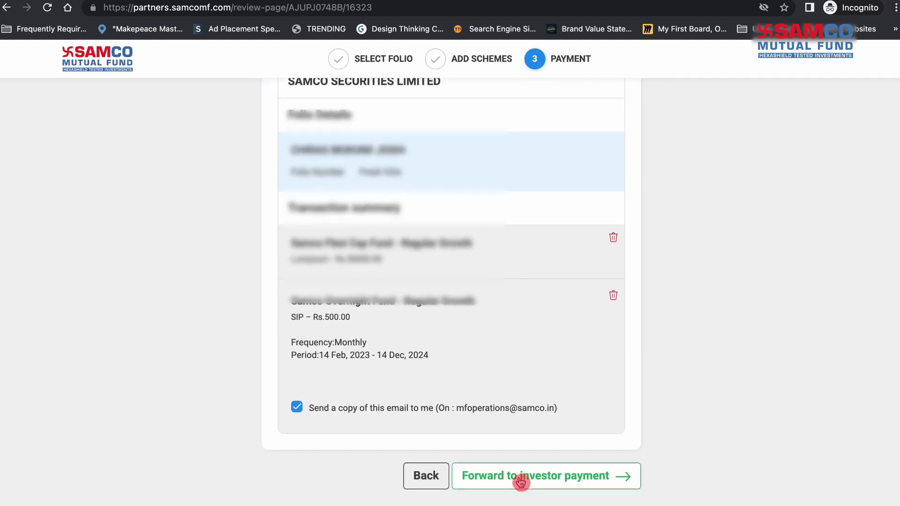
pyautogui.click(519, 478)
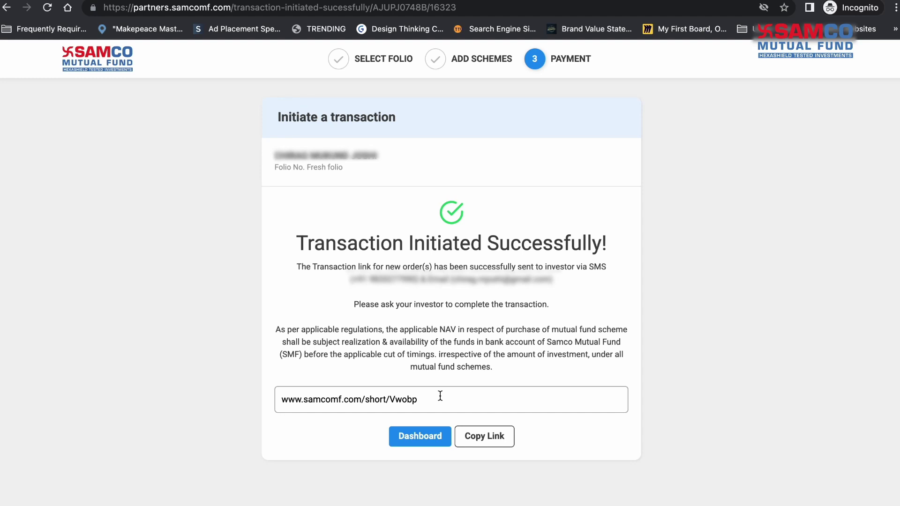
pyautogui.doubleClick(440, 396)
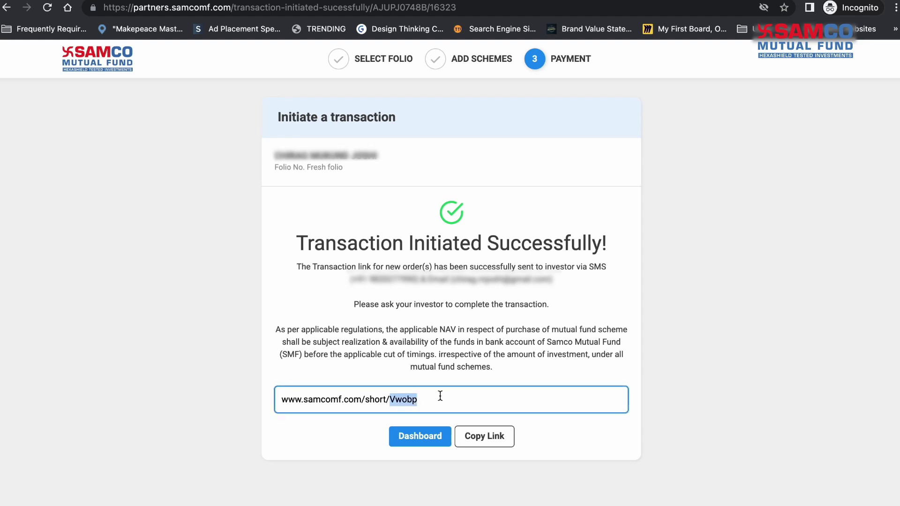
pyautogui.press('super+a')
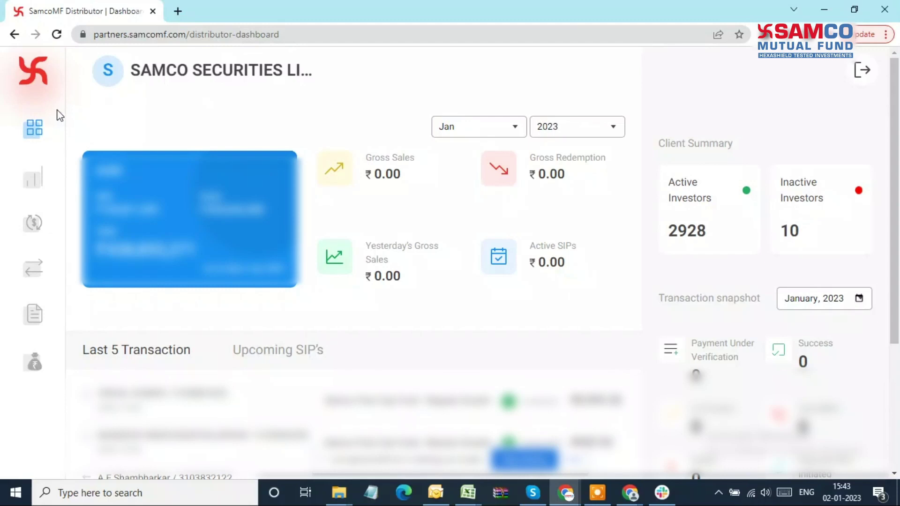
# Step: Open the Schemes list and browse the ELSS Tax Saver and Overnight Fund cards
pyautogui.click(34, 188)
pyautogui.scroll(-5, 262, 409)
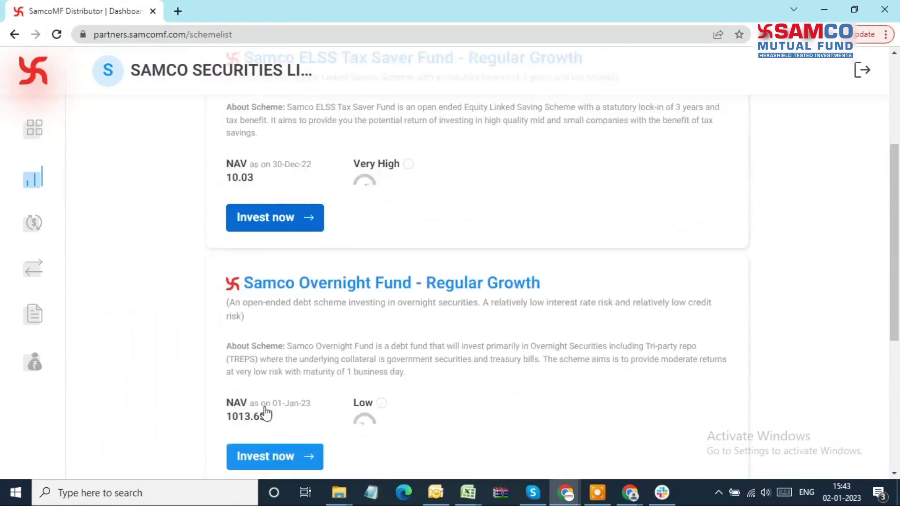
pyautogui.scroll(3, 266, 401)
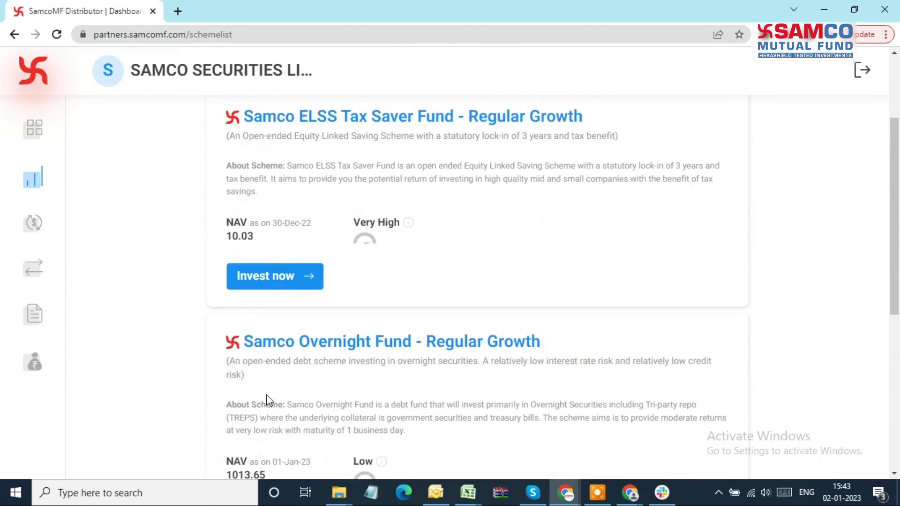
# Step: Start investing in Samco ELSS Tax Saver Fund for an existing investor found by name
pyautogui.click(287, 280)
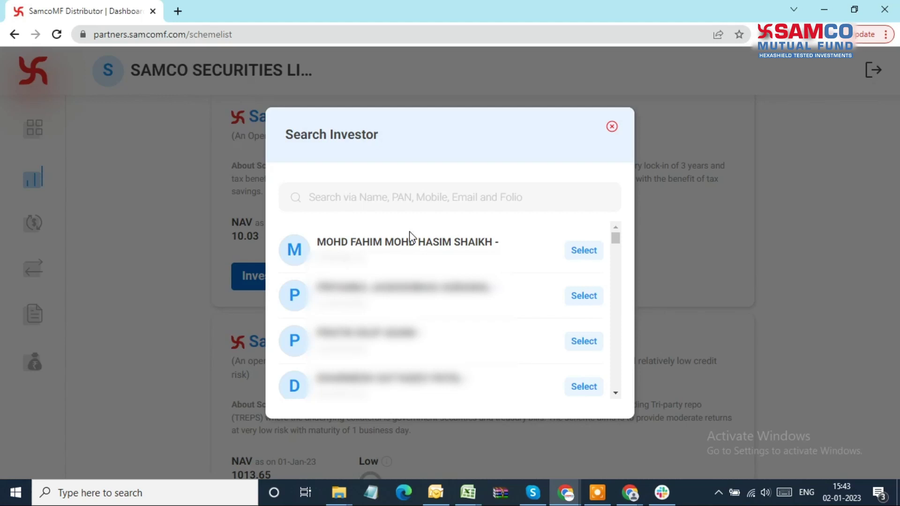
pyautogui.click(427, 196)
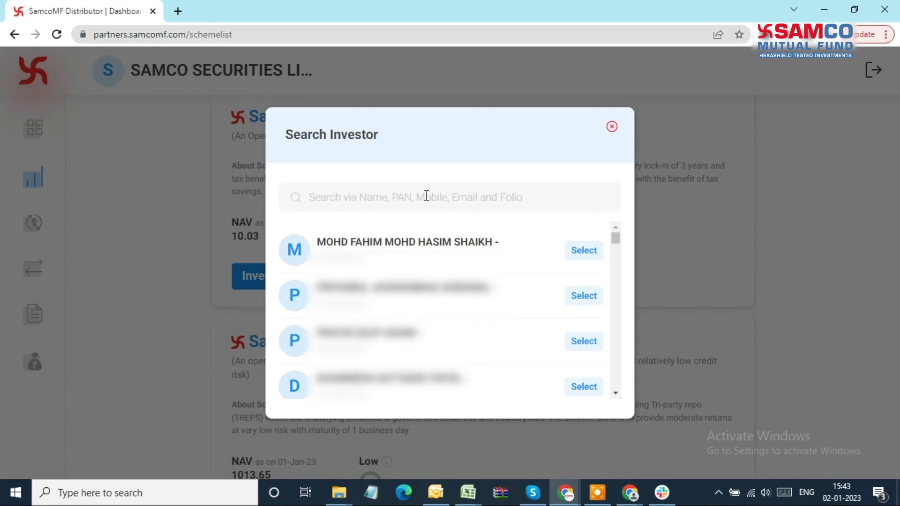
pyautogui.write('mohd')
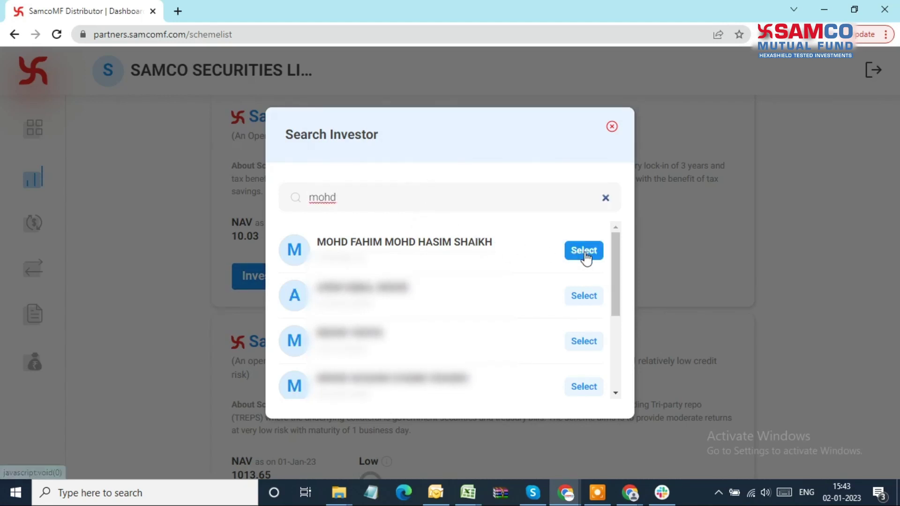
pyautogui.click(585, 251)
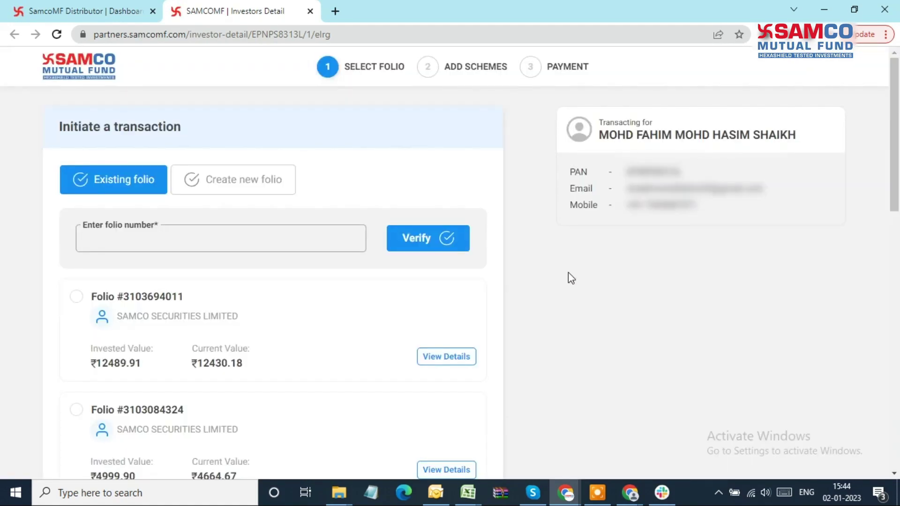
# Step: Choose the investor's second folio and continue to the Add Schemes step
pyautogui.scroll(-2, 260, 291)
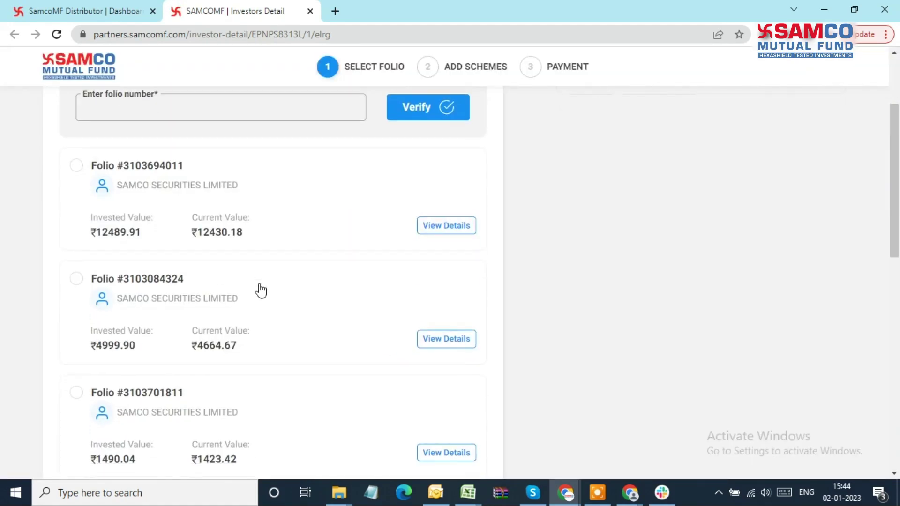
pyautogui.click(76, 278)
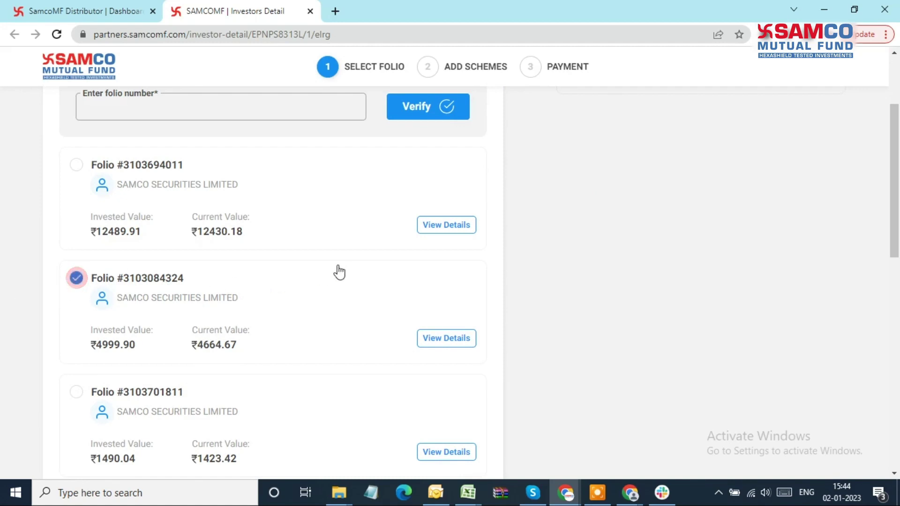
pyautogui.scroll(-8, 340, 271)
pyautogui.click(474, 453)
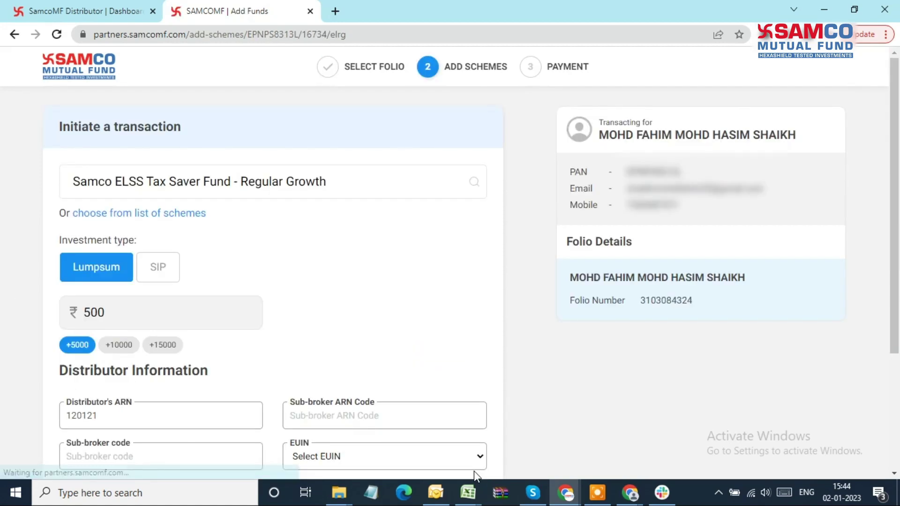
pyautogui.scroll(-4, 384, 396)
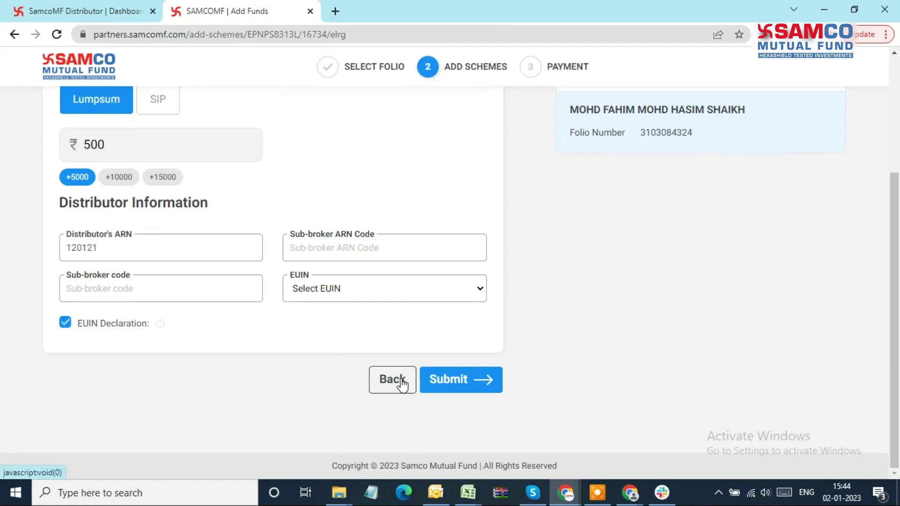